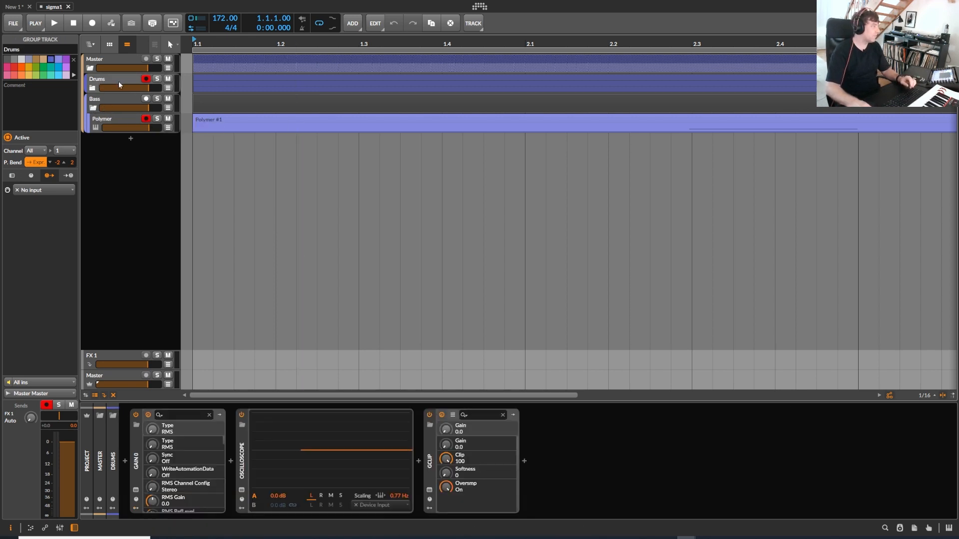
- Expand the Drums group to show its child tracks and display the Polymer bass track's devices
left_click(93, 89)
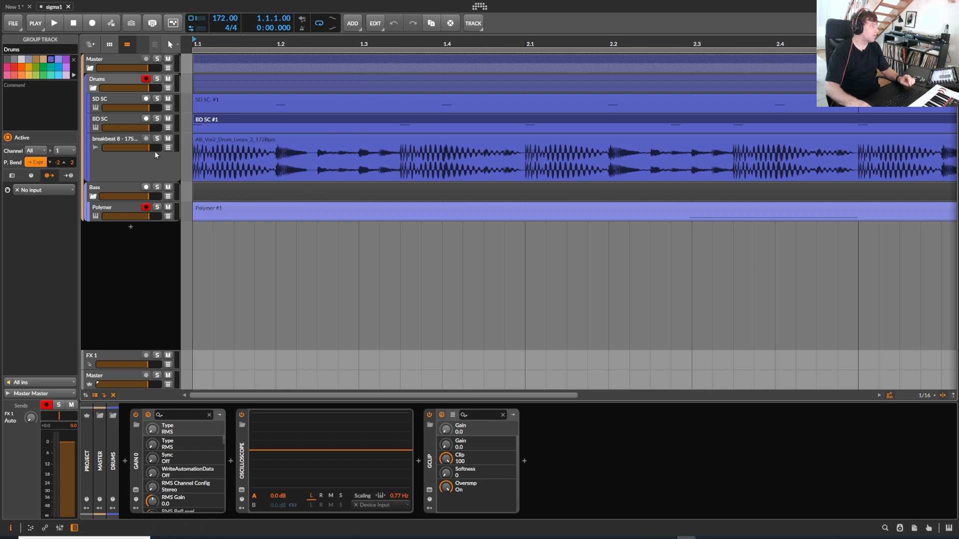
left_click_drag(257, 50, 228, 36)
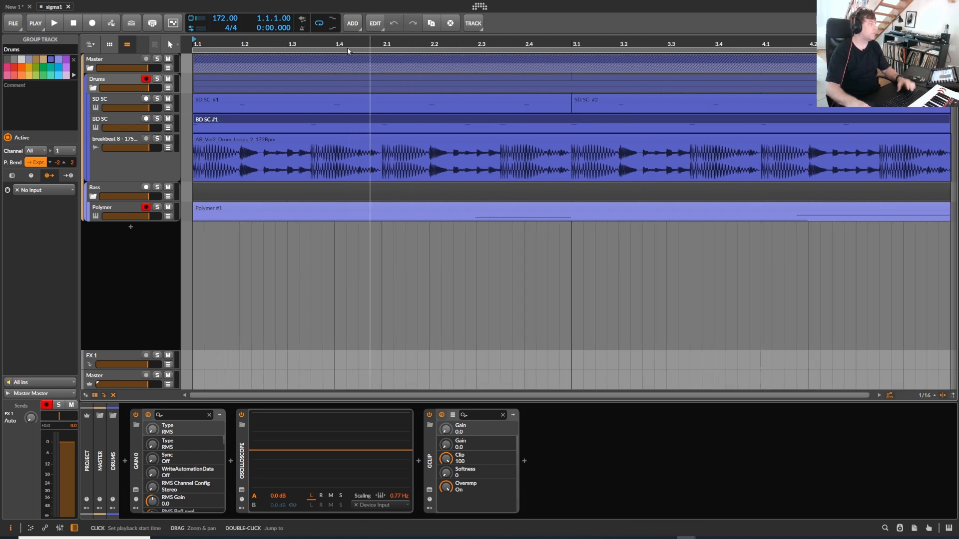
left_click(104, 208)
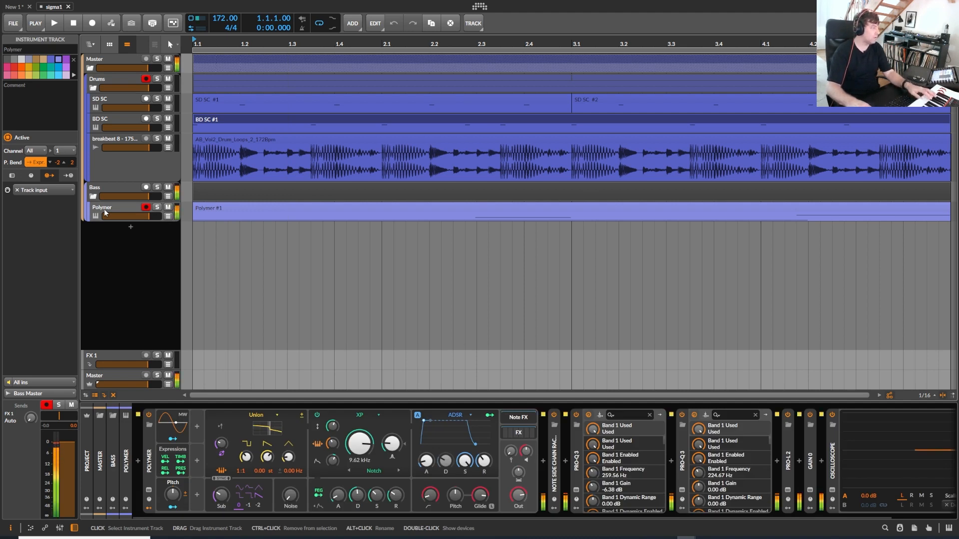
- Collapse the Bass group and select the Drums group with its child tracks shown
left_click(93, 88)
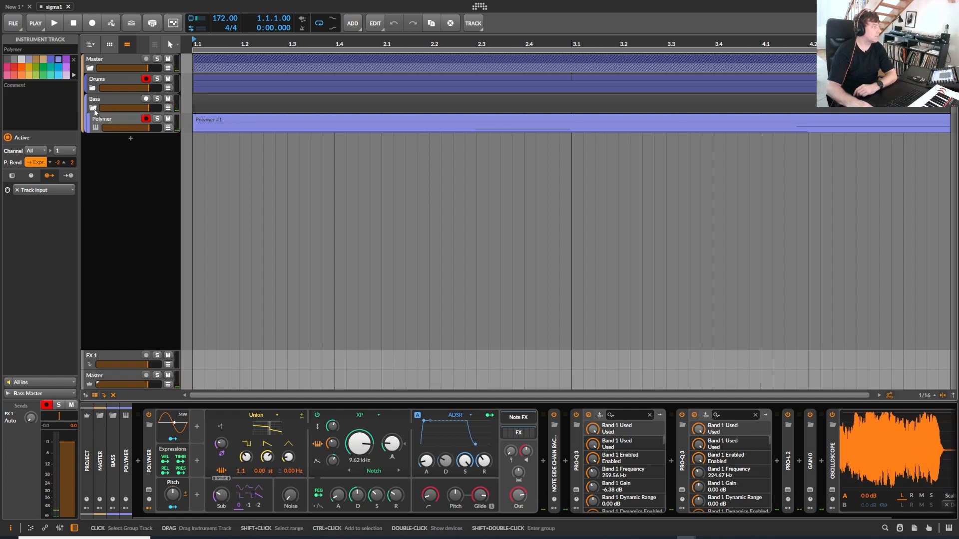
left_click(93, 109)
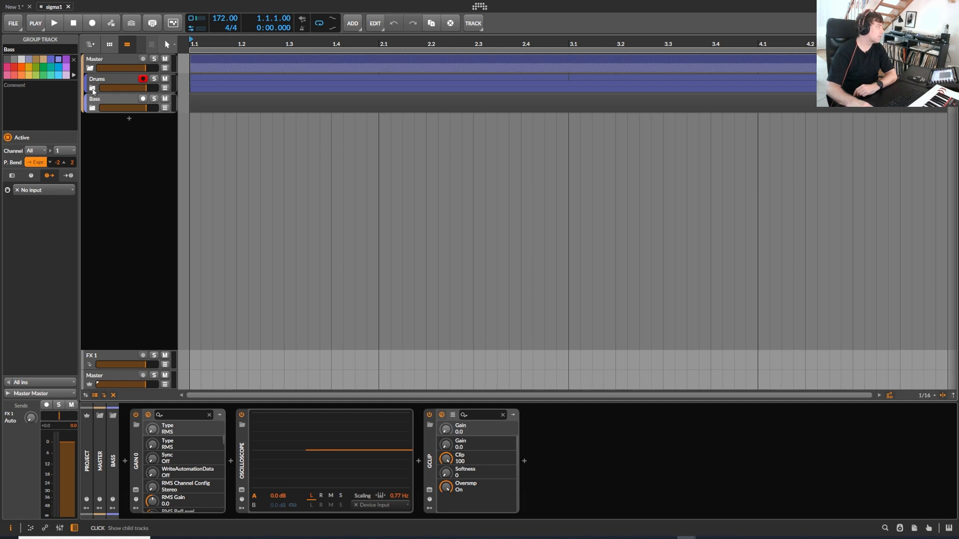
left_click(93, 88)
left_click(122, 80)
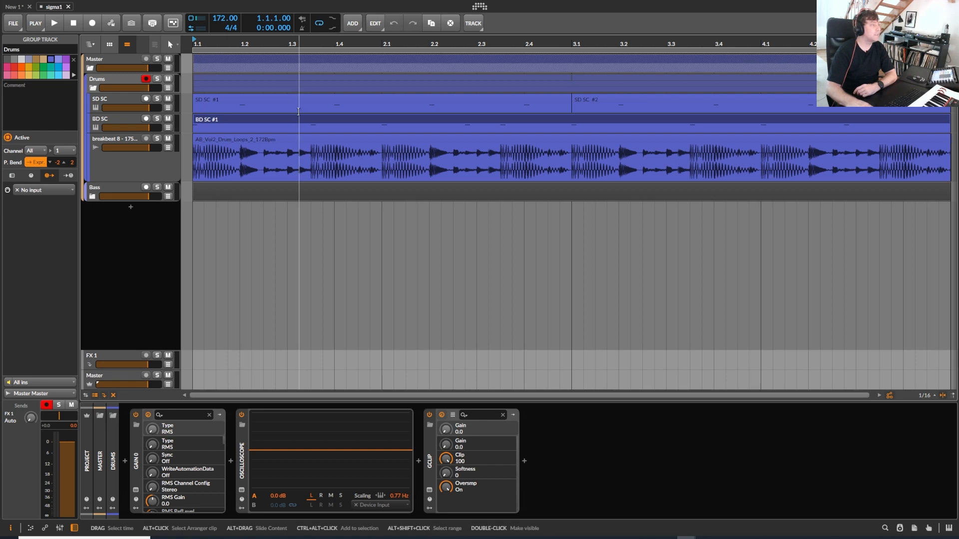
- Play the breakbeat track soloed, then unsolo it to hear the full loop and stop playback
left_click(156, 138)
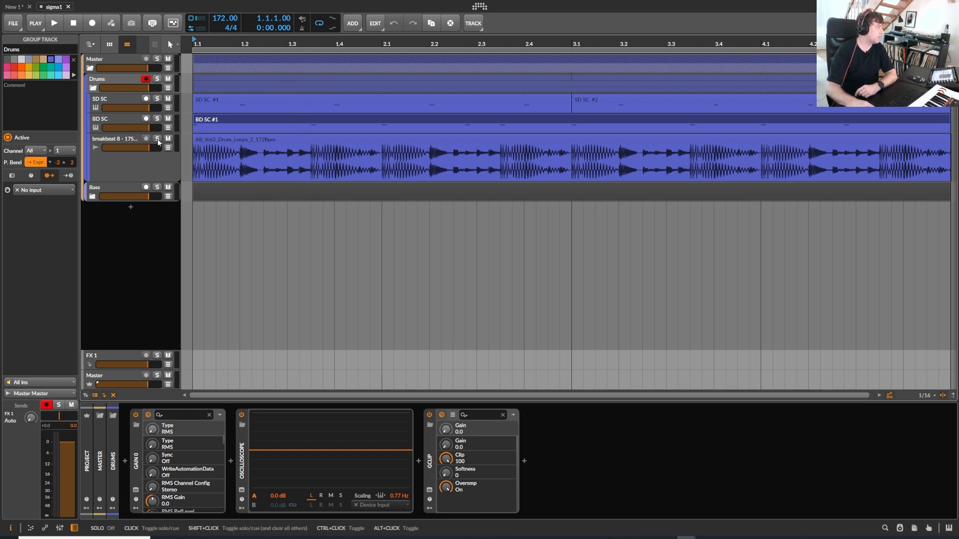
left_click(55, 26)
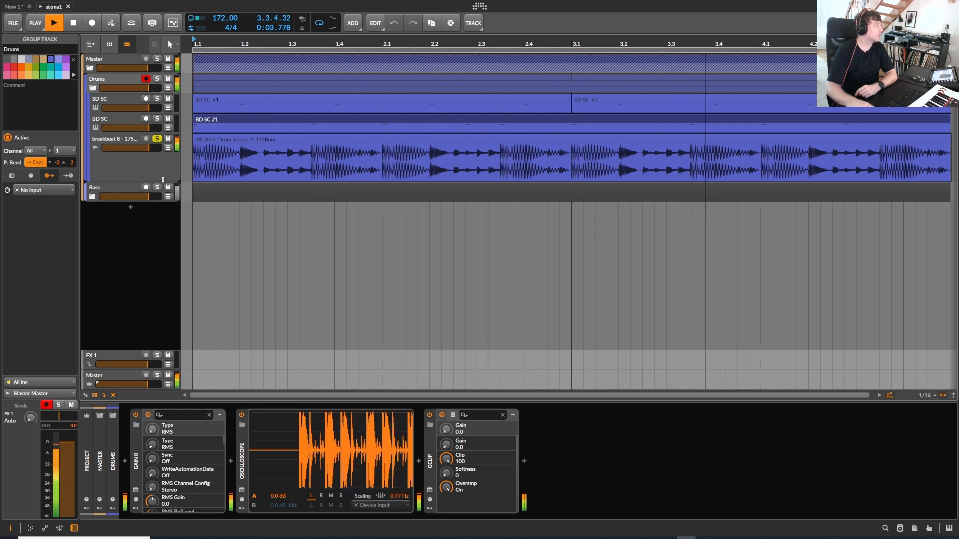
left_click(157, 138)
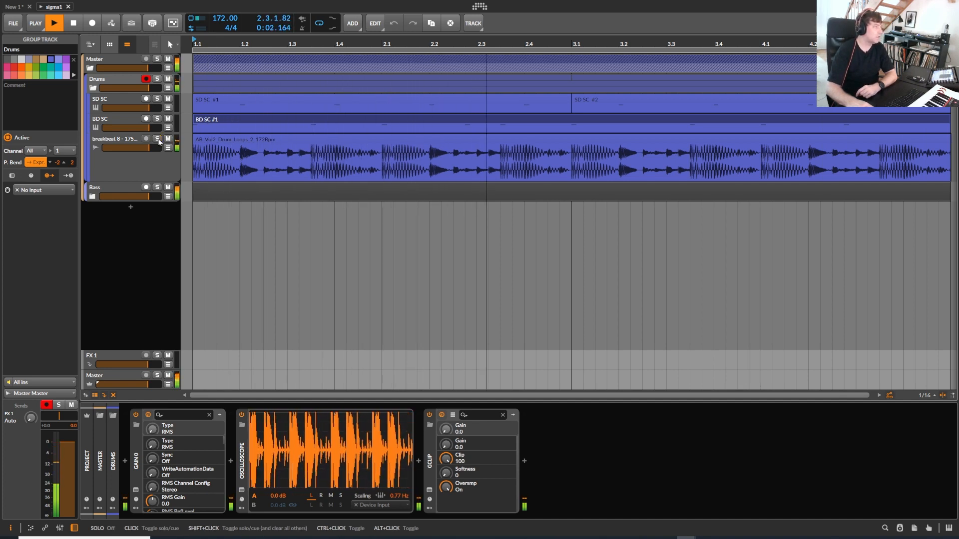
left_click_drag(262, 43, 261, 73)
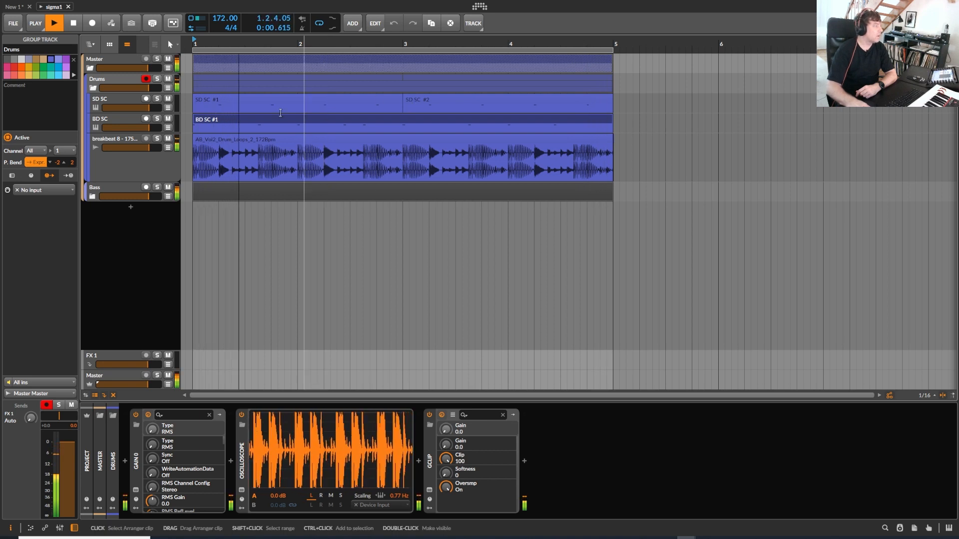
key("space")
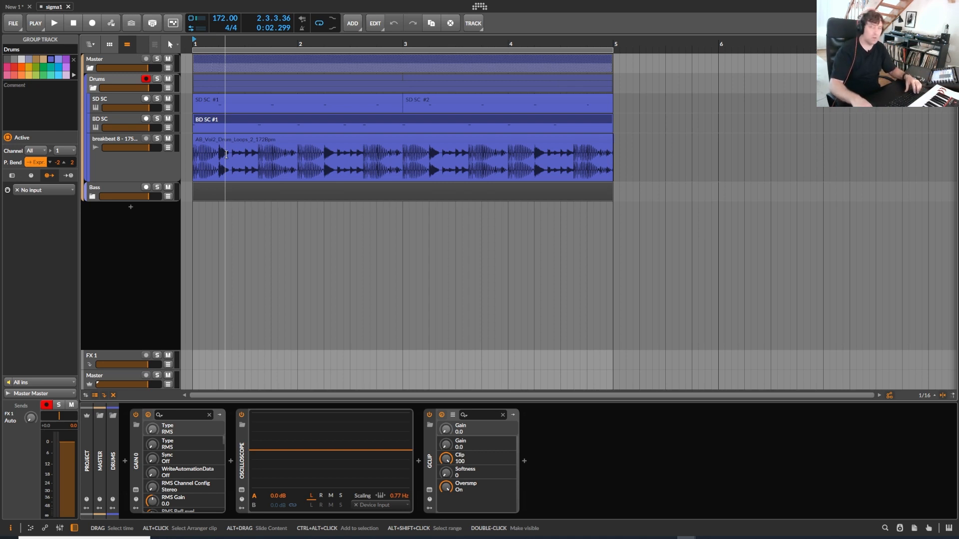
- Solo the breakbeat track and audition its drum loop briefly from the start
mouse_move(194, 44)
left_mouse_down()
mouse_move(193, 85)
mouse_move(194, 44)
left_mouse_up()
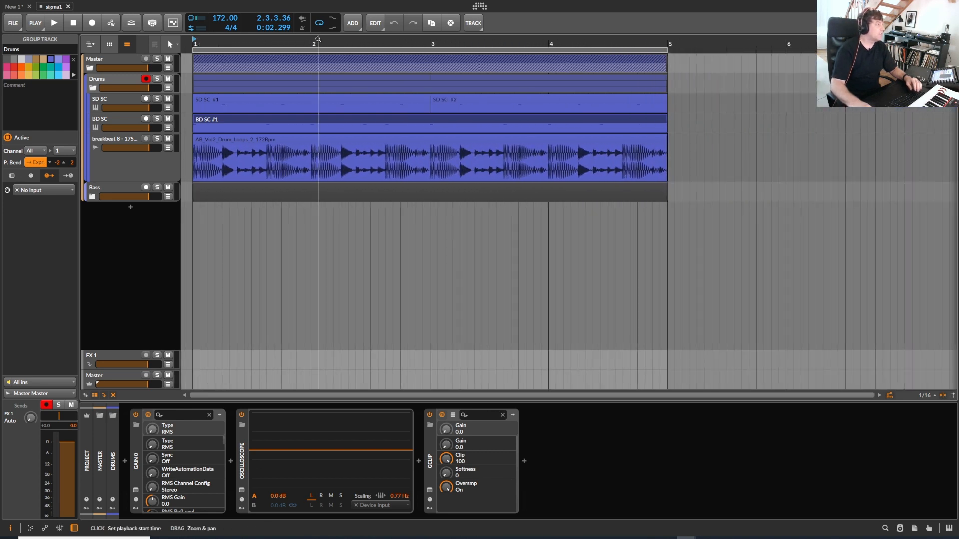
left_click(137, 142)
left_click(156, 138)
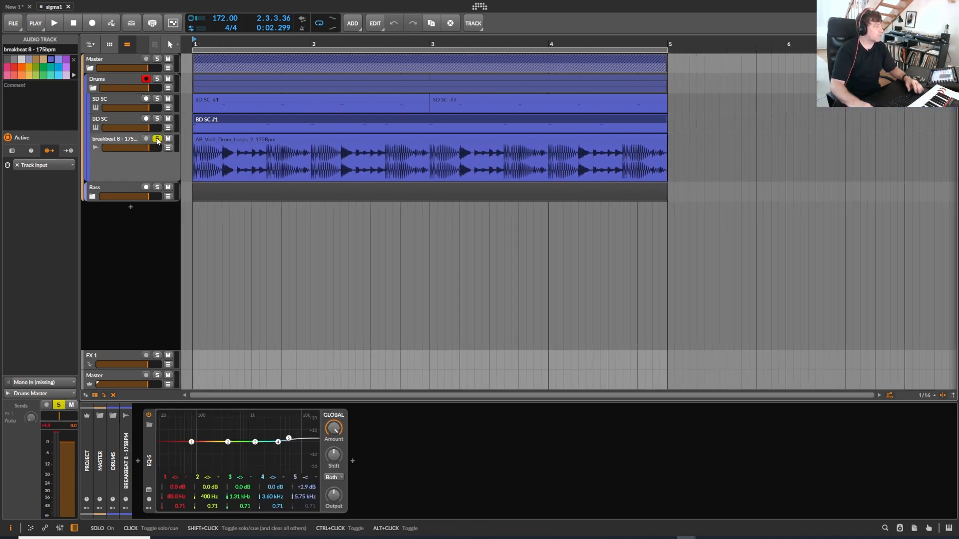
left_click(54, 23)
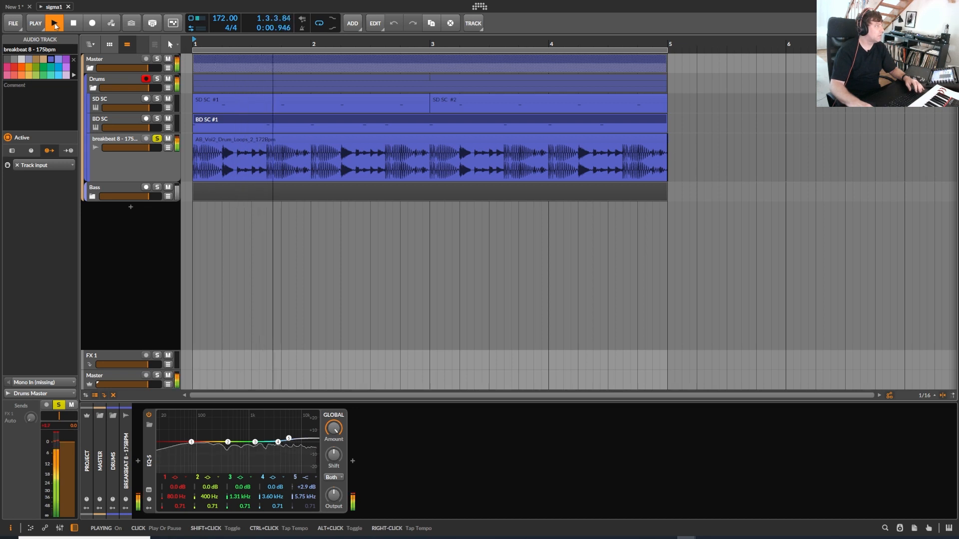
left_click(54, 23)
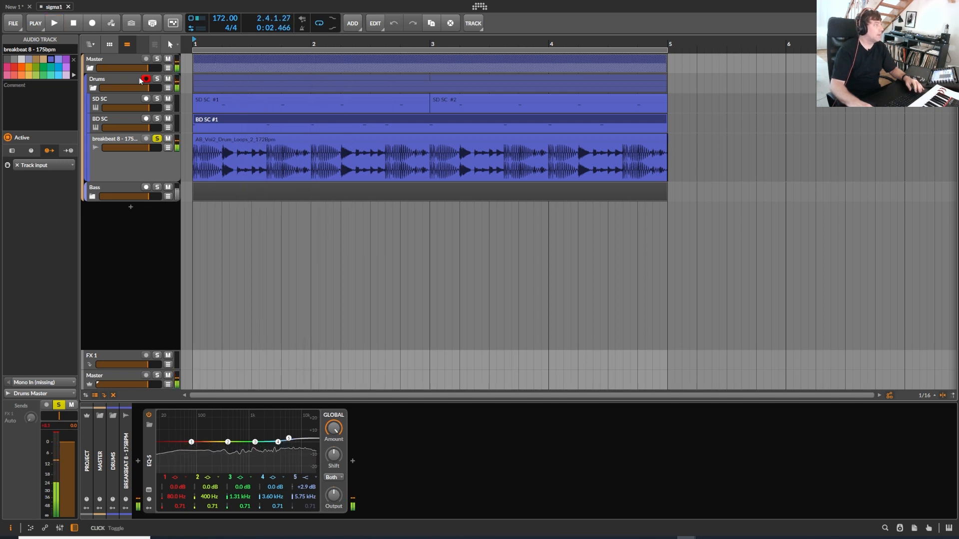
- Examine the SD SC and BD SC trigger tracks and their empty Drum Machine devices
left_click_drag(218, 44, 212, 49)
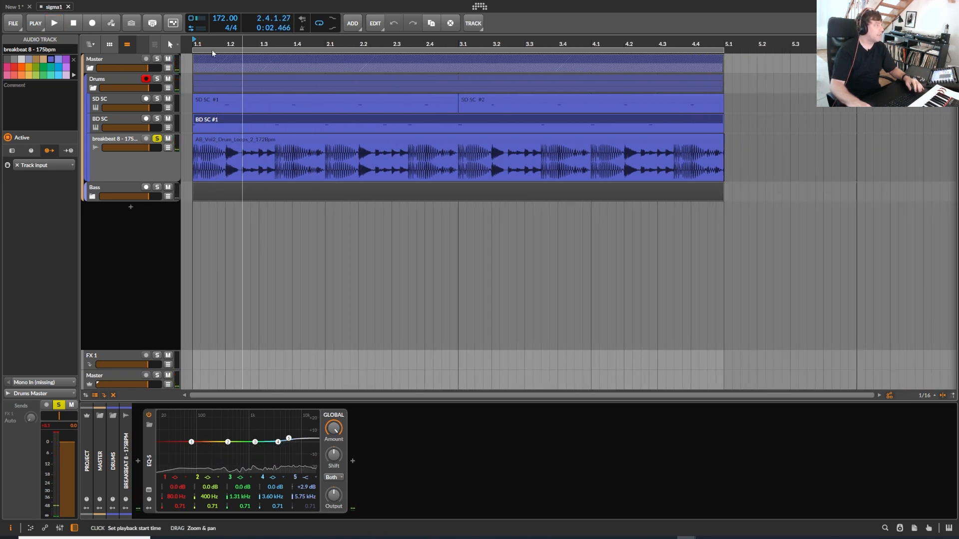
left_click(112, 98)
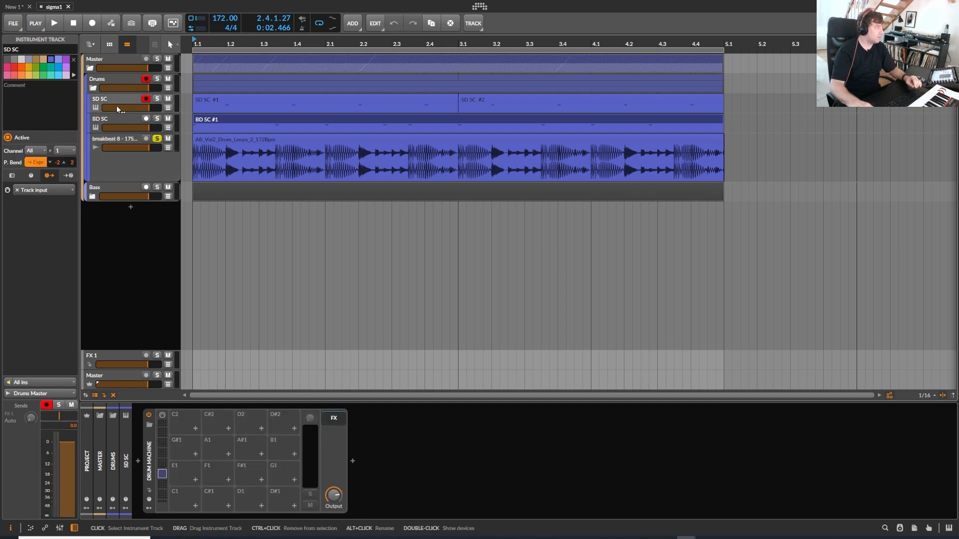
left_click(115, 120)
left_click(118, 101)
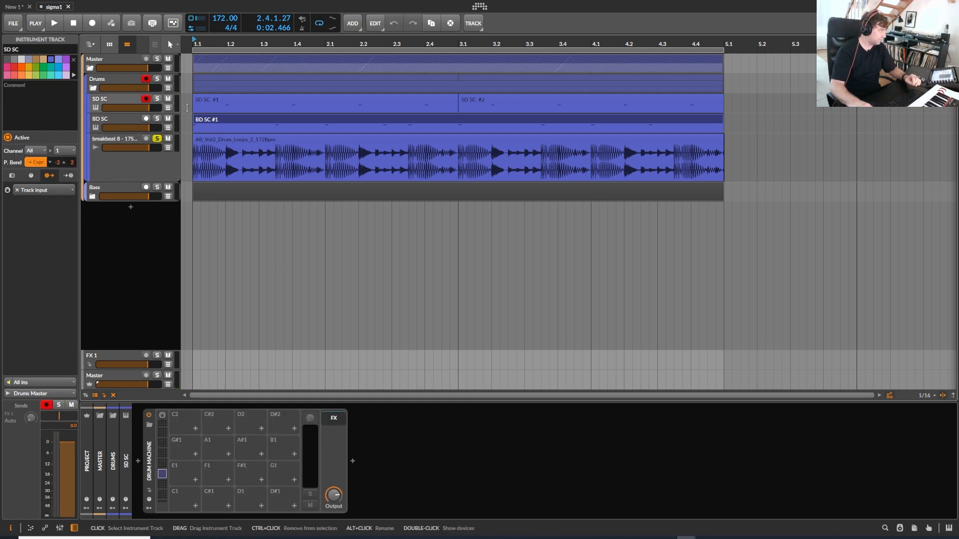
left_click_drag(218, 44, 233, 59)
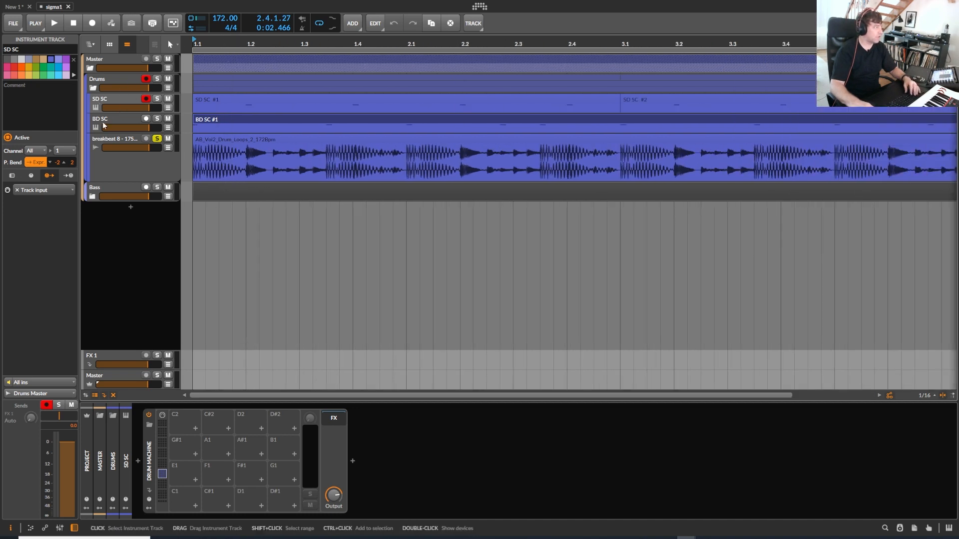
- Select the SD SC #1 clip and compare its trigger notes with the snare hits in the breakbeat waveform
left_click(251, 100)
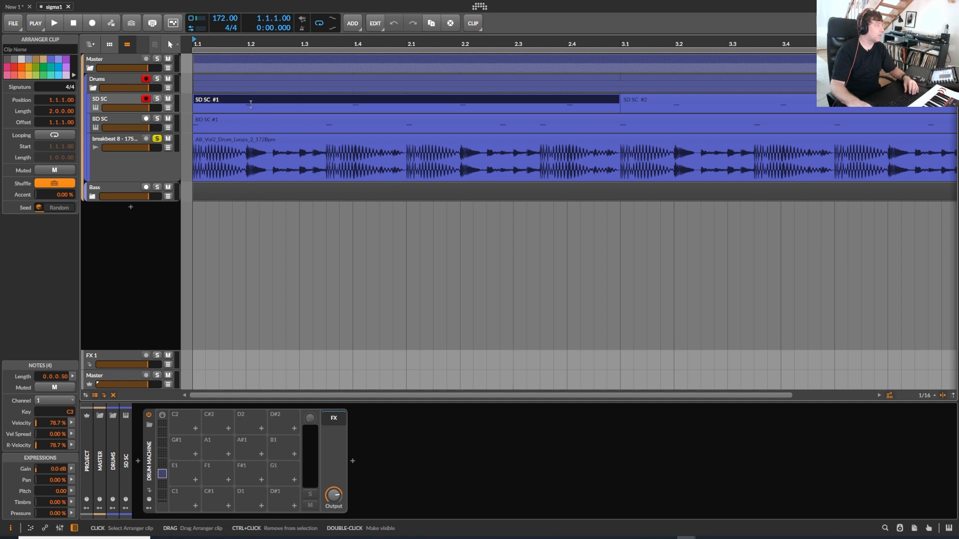
left_click_drag(243, 40, 259, 100)
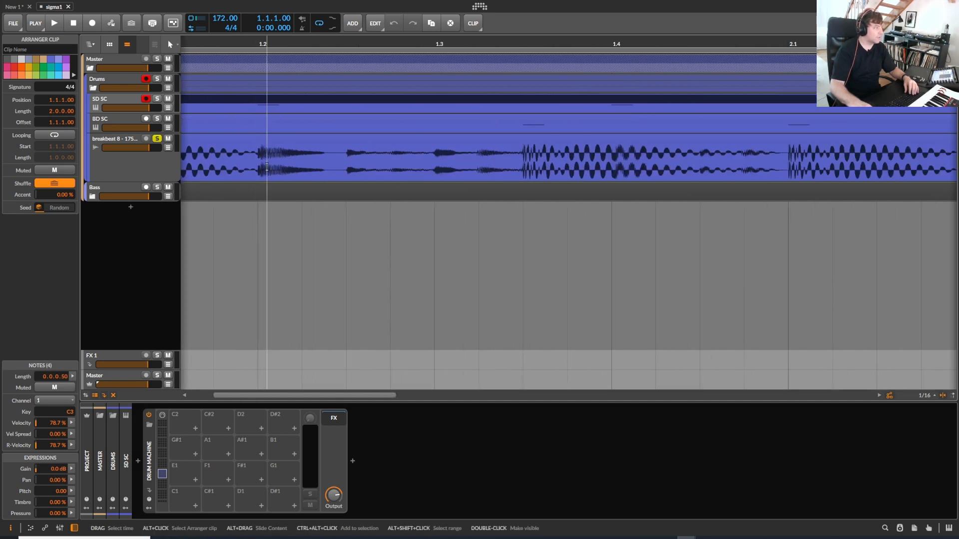
left_click_drag(305, 41, 253, 25)
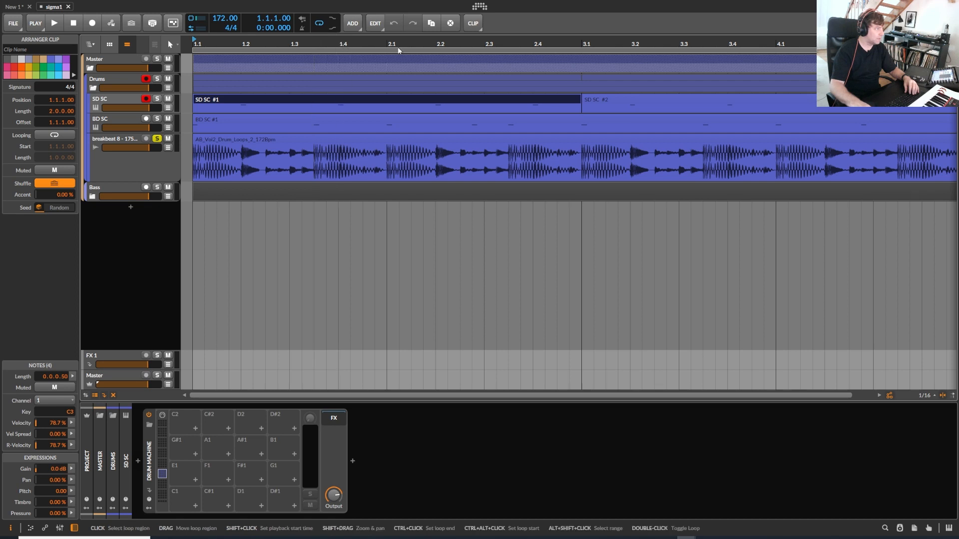
left_click_drag(340, 44, 434, 44)
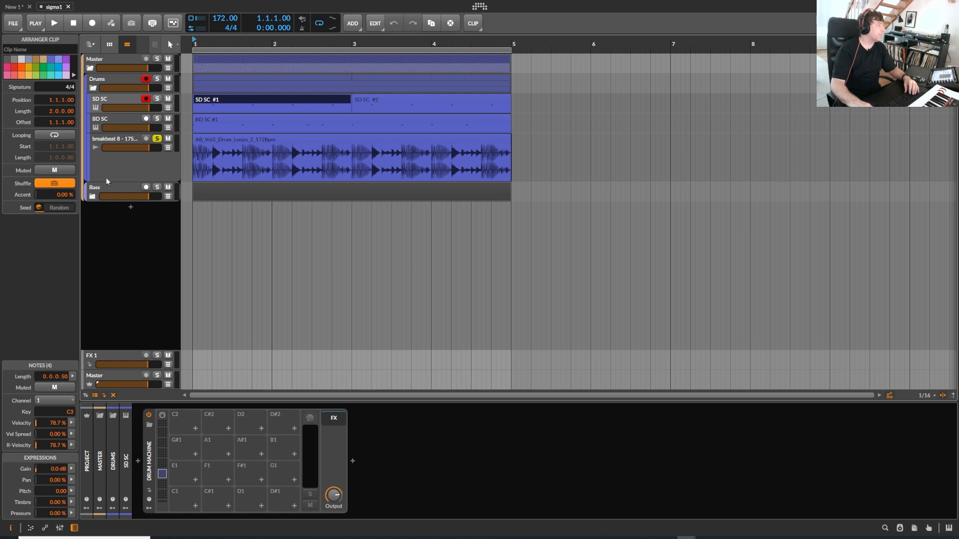
- Expand the Bass group and select the Polymer track to show its device chain
left_click(92, 196)
left_click(107, 188)
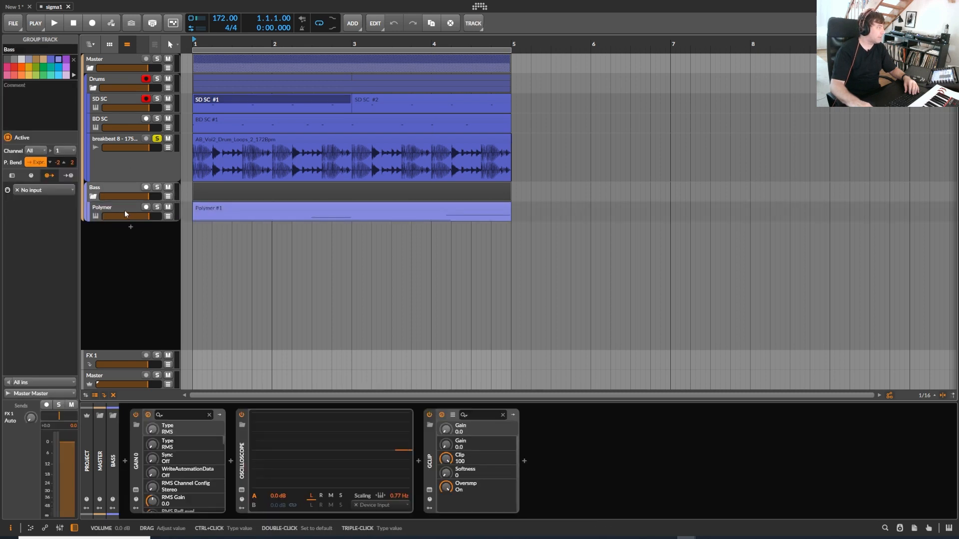
left_click(124, 210)
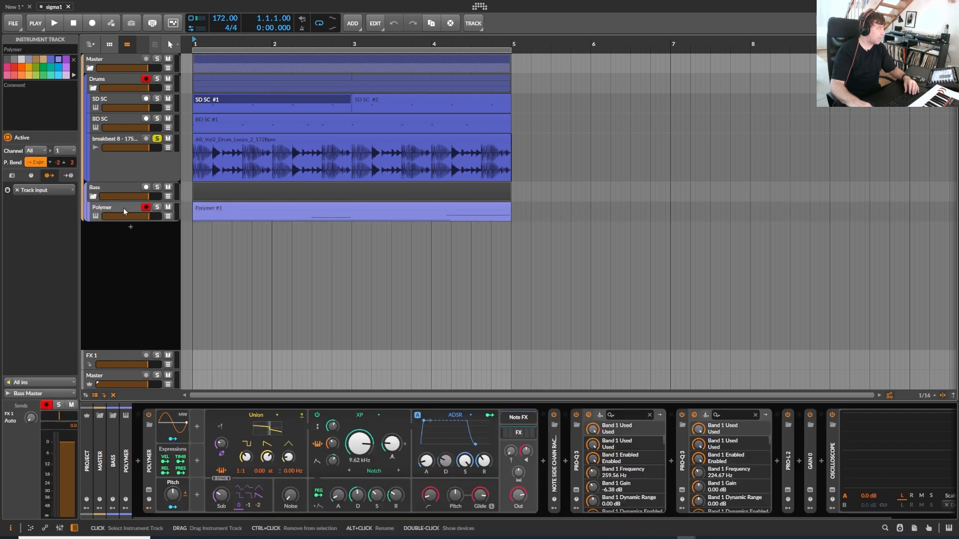
- Unfold the Note Side Chain Rack, open its nested chain and show the Tool's Note Sidechain modulator
left_click(553, 437)
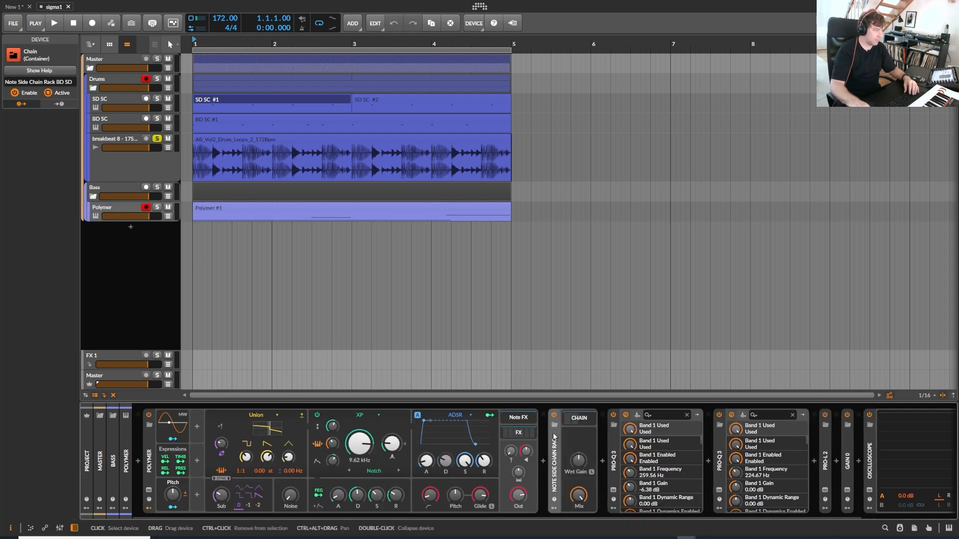
left_click(593, 419)
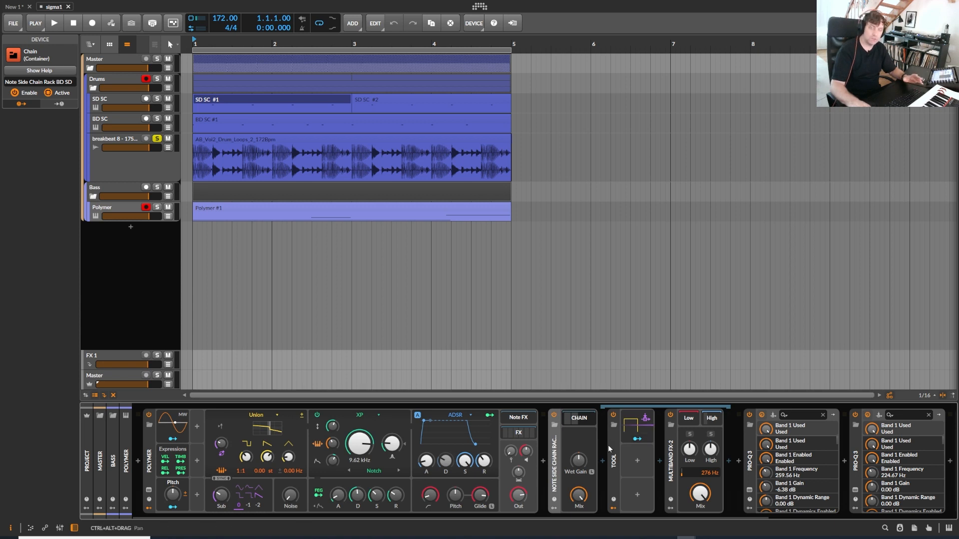
left_click(651, 429)
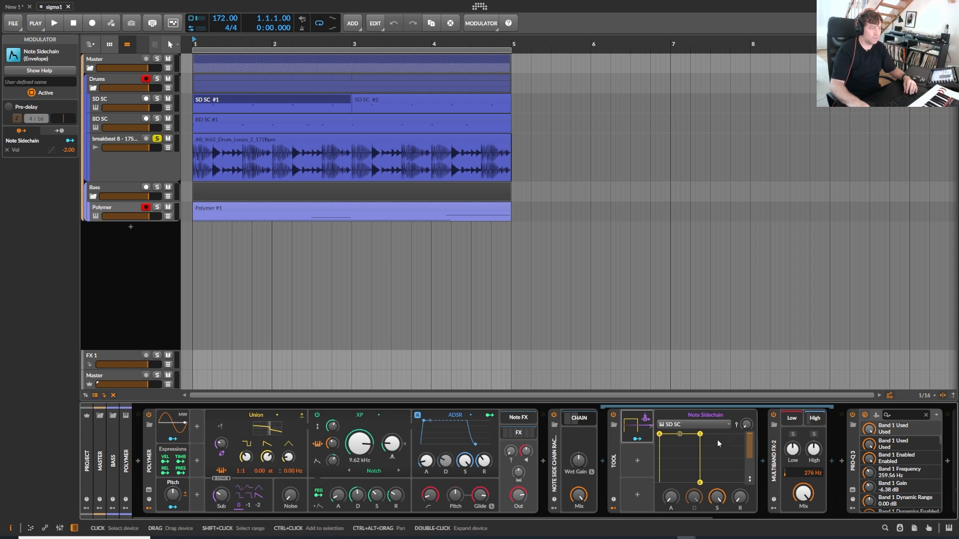
- Disable the Multiband FX-2 device, unsolo the breakbeat track and solo the Polymer track
left_click(773, 415)
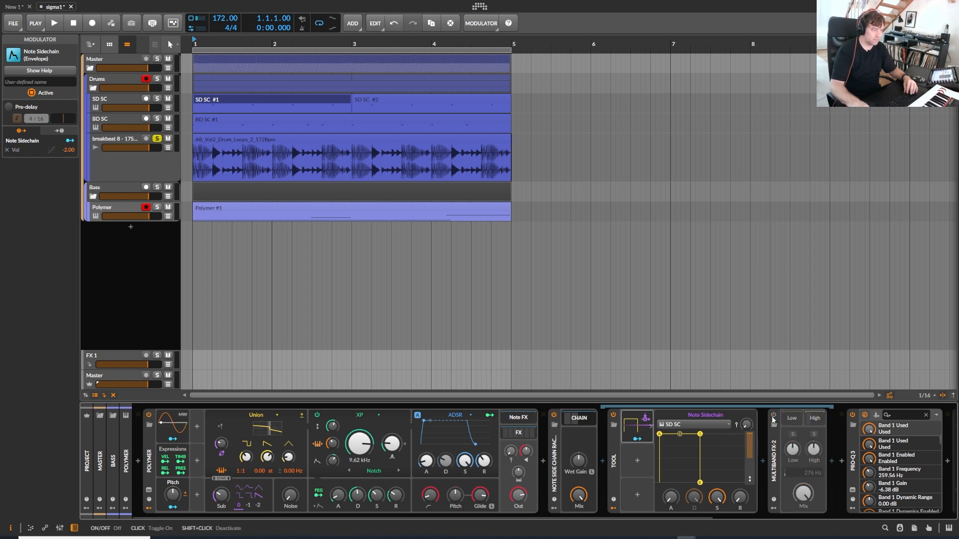
left_click(158, 138)
left_click(157, 207)
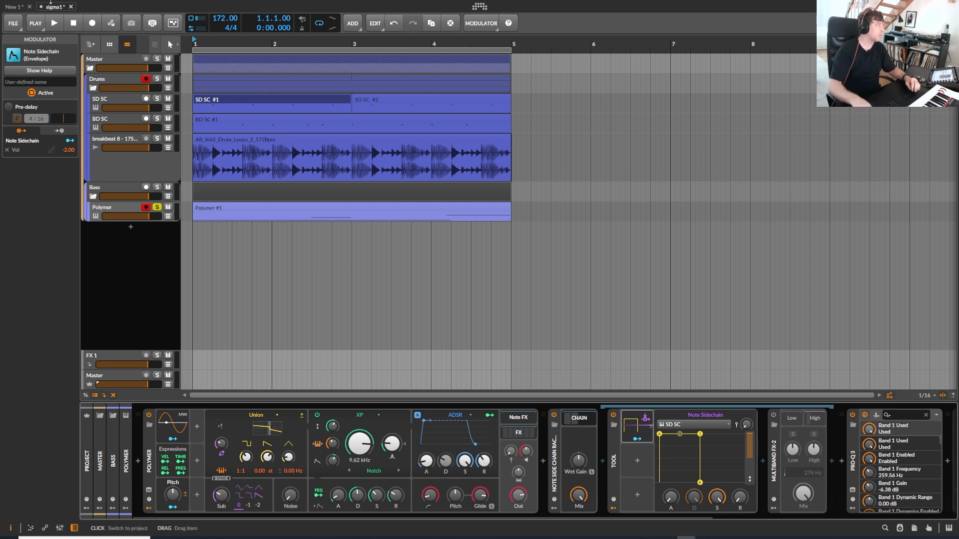
- Play the soloed Polymer bass and compare it with the sidechain Tool device switched off and on again
left_click(56, 24)
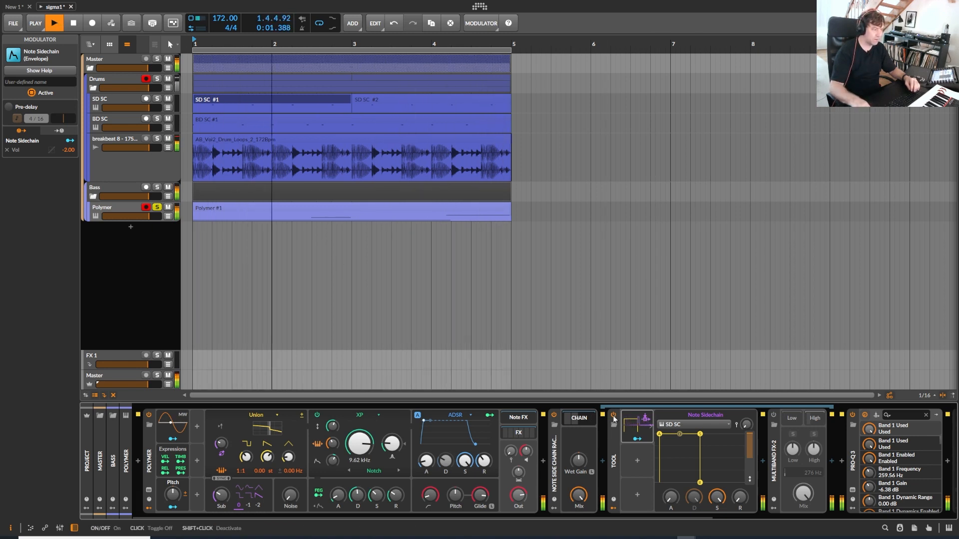
left_click(612, 415)
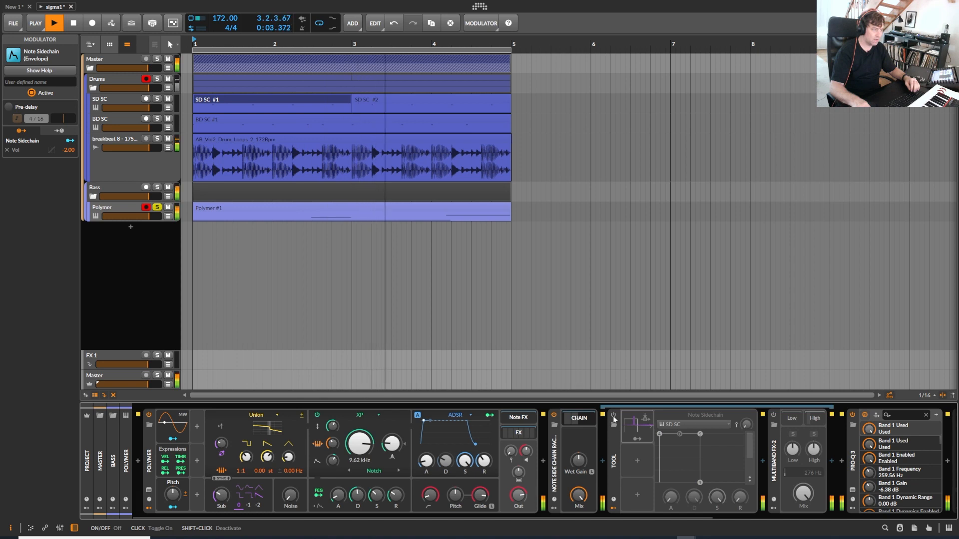
left_click(613, 415)
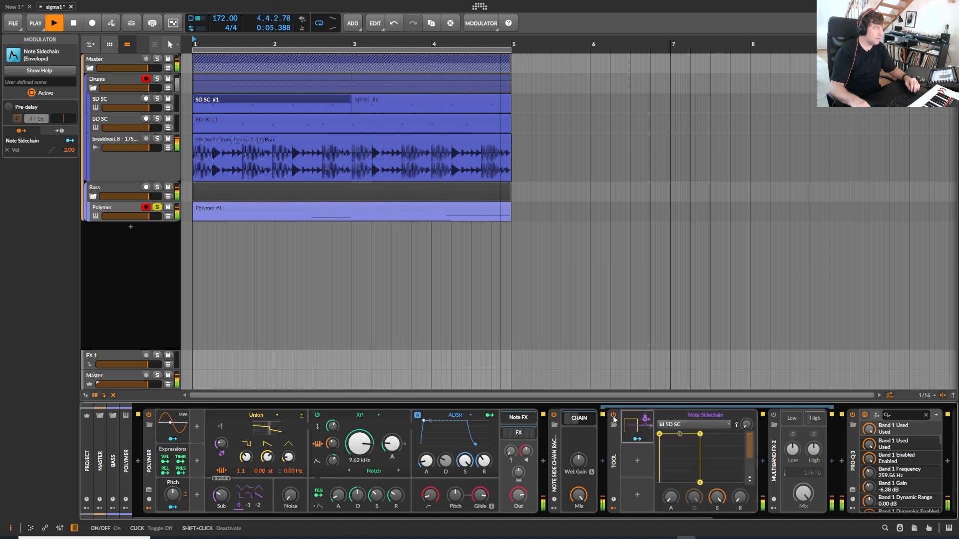
key("space")
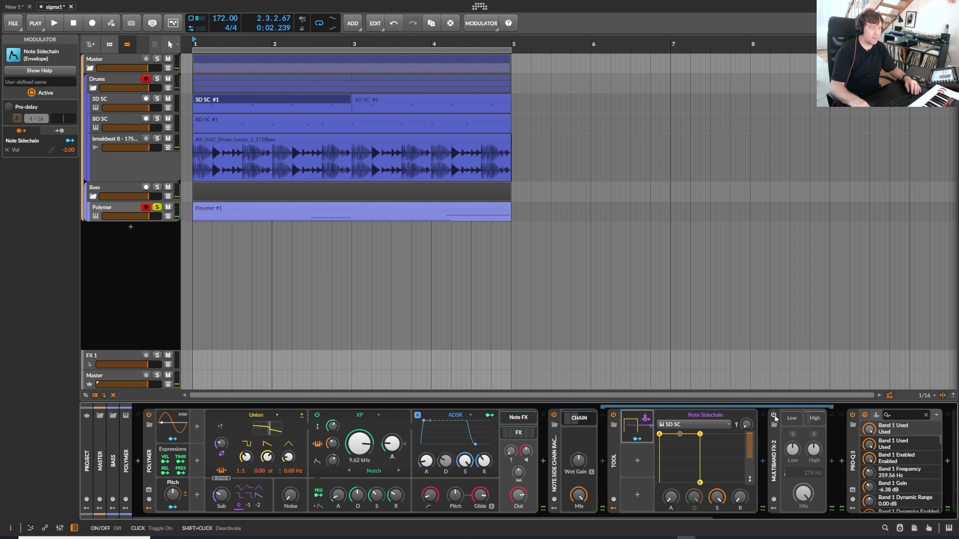
- Enable the Multiband FX-2 device, check its Low band chain and show the Tool in its High band chain
left_click(775, 433)
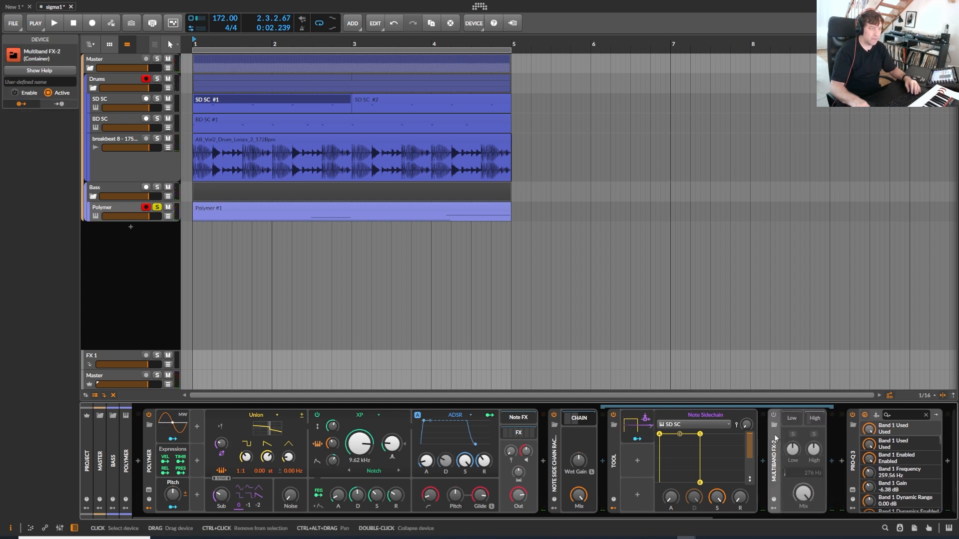
left_click(774, 419)
left_click_drag(709, 516, 859, 521)
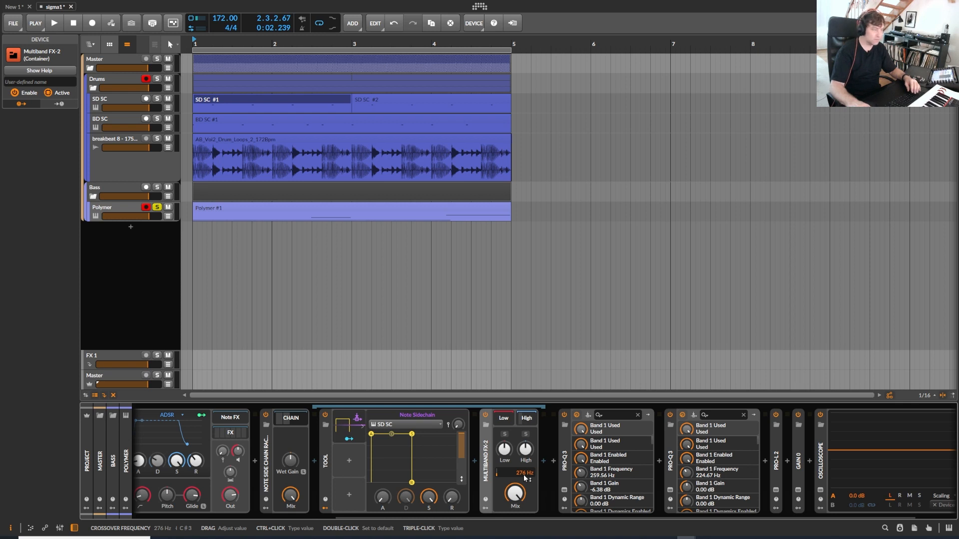
left_click(510, 417)
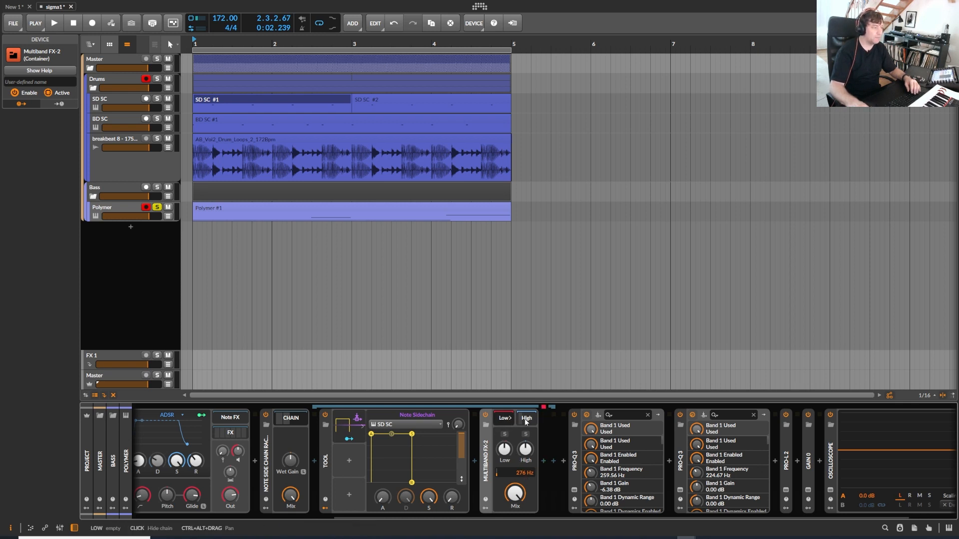
left_click(533, 418)
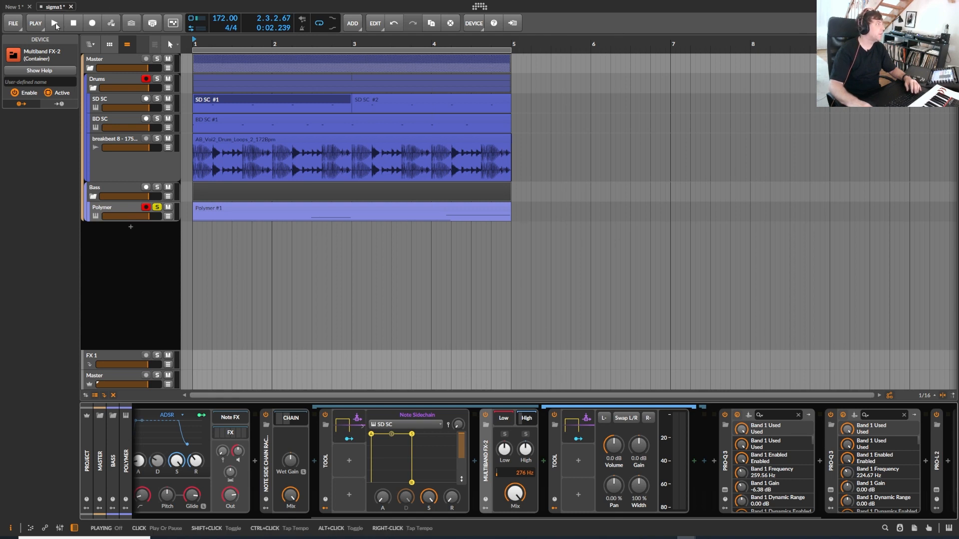
- Mute the breakbeat track, select the soloed Polymer track and start playback
left_click(168, 138)
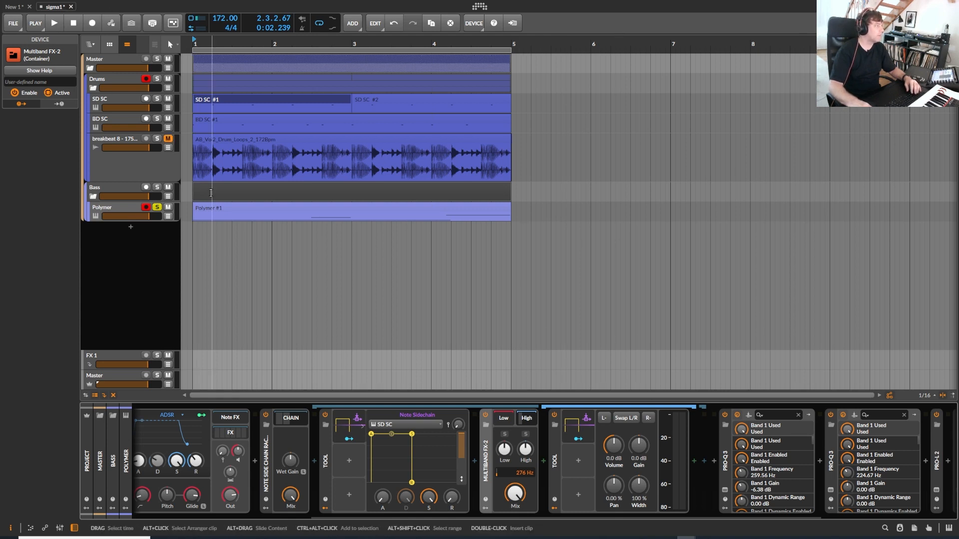
left_click(120, 208)
key("space")
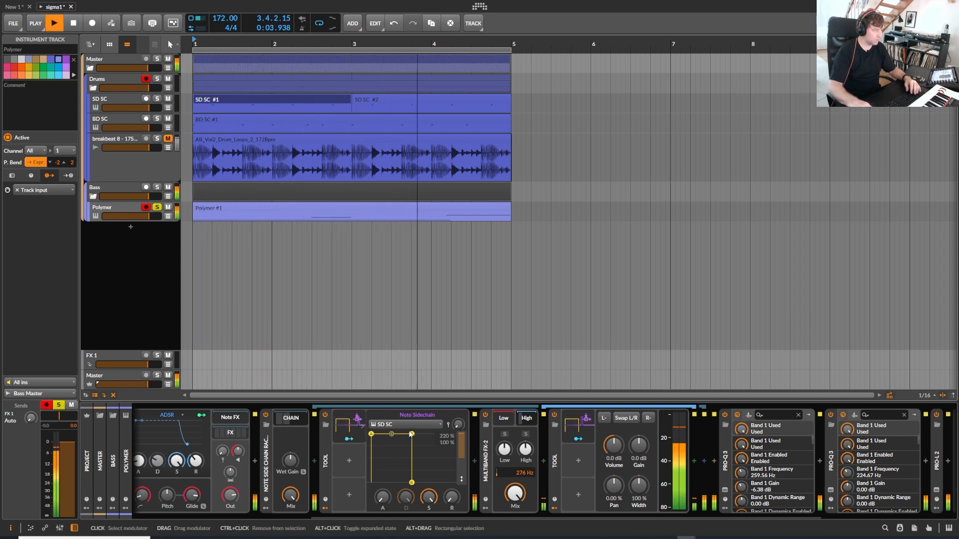
- Expand the Note Sidechain modulator on the High band's Tool and set the Multiband FX-2 crossover frequency to 290 Hz
left_click(592, 424)
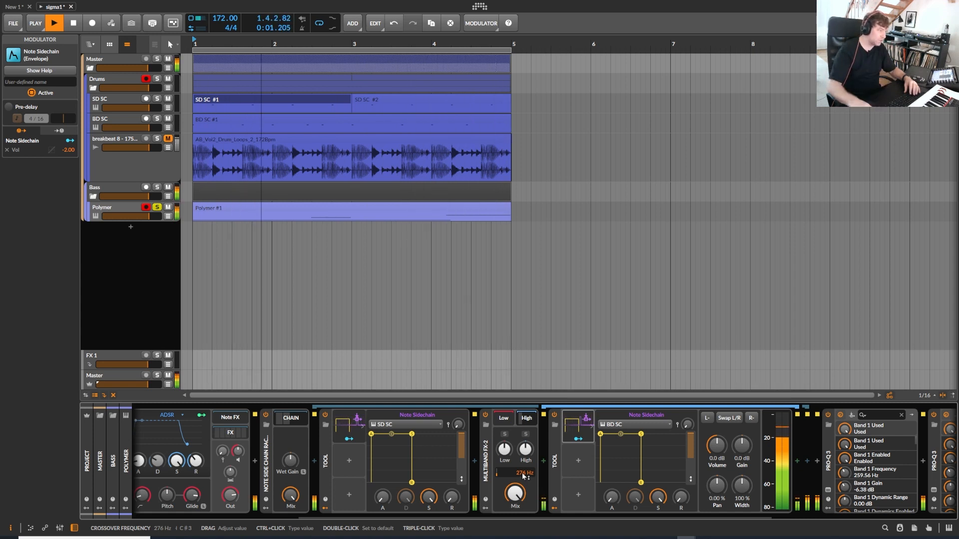
left_click_drag(524, 476, 523, 432)
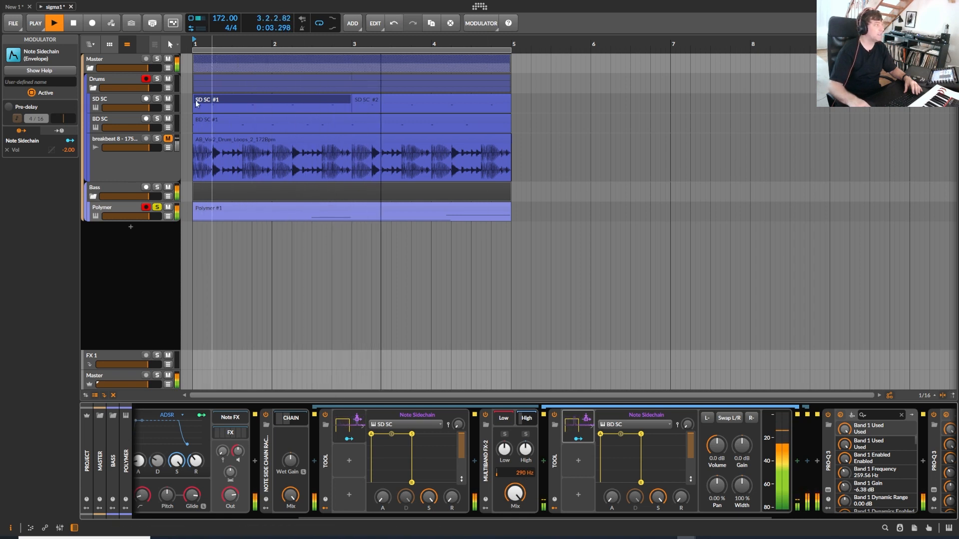
- Unmute the breakbeat, unsolo the Polymer track and compare the mix with the Note Side Chain Rack switched off and on again
left_click(168, 139)
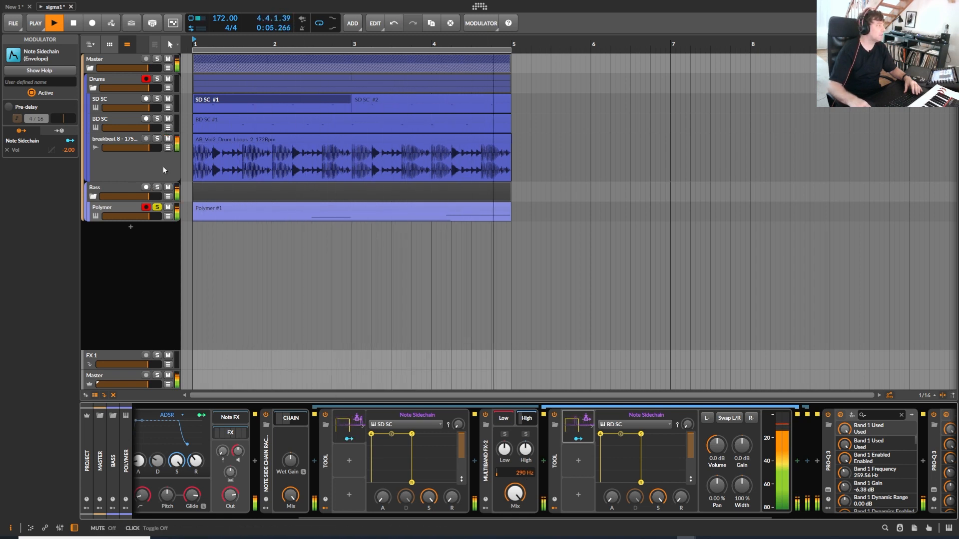
left_click(158, 207)
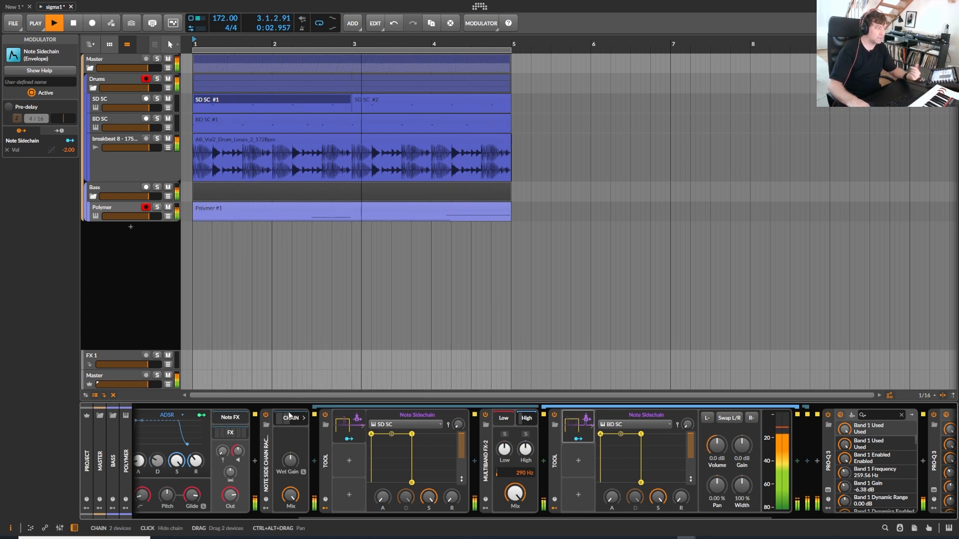
left_click(266, 414)
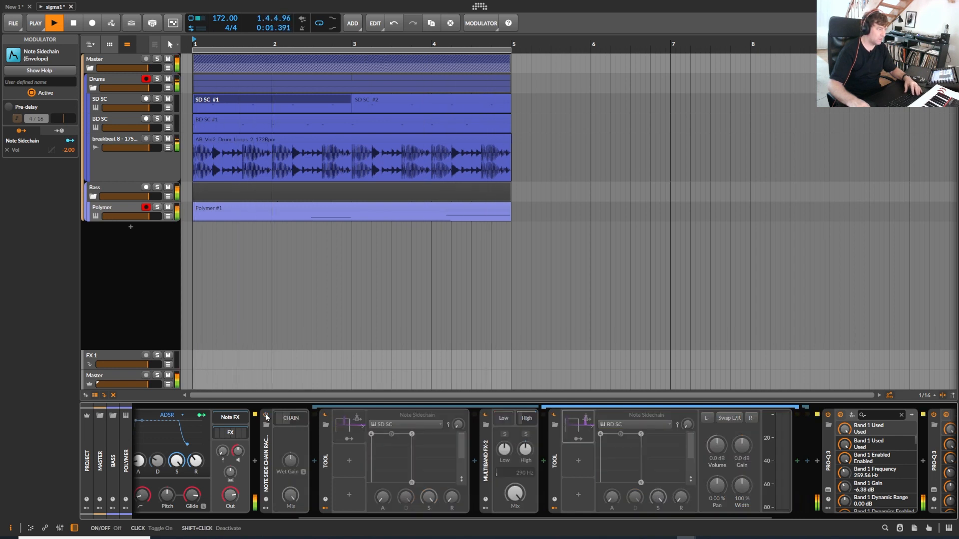
left_click(265, 415)
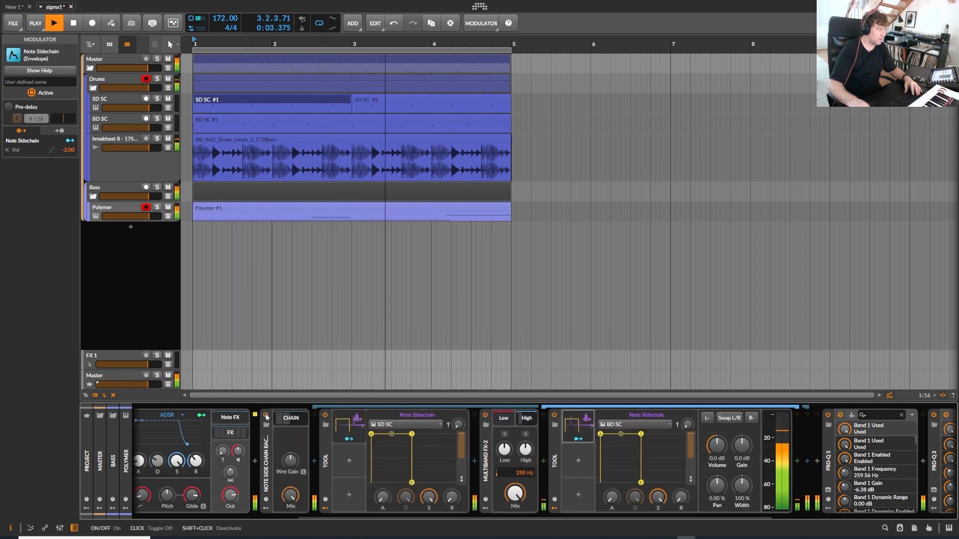
- Consolidate the two SD SC clips into one clip and open it in the note editor
left_click(392, 100)
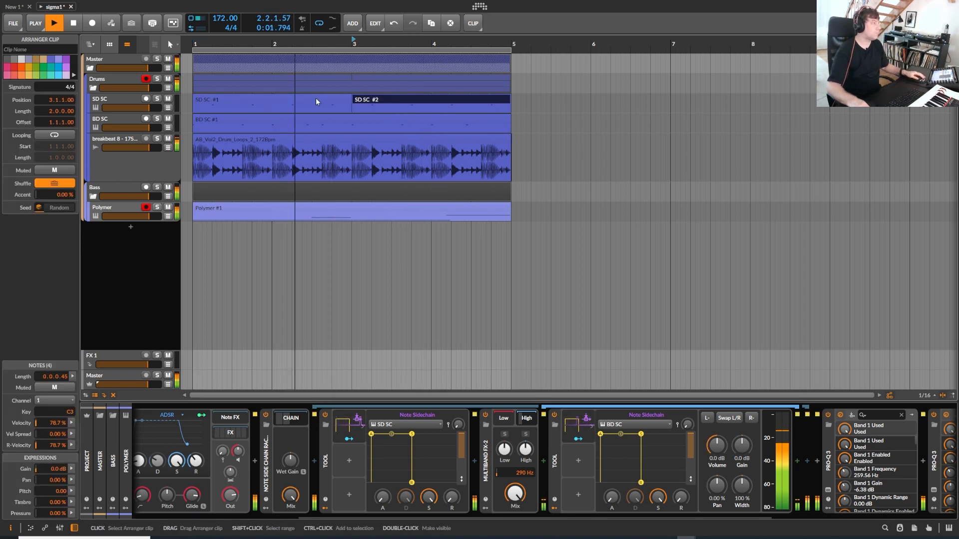
left_click(321, 100)
left_click(376, 101, "shift")
key("ctrl+j")
double_click(318, 102)
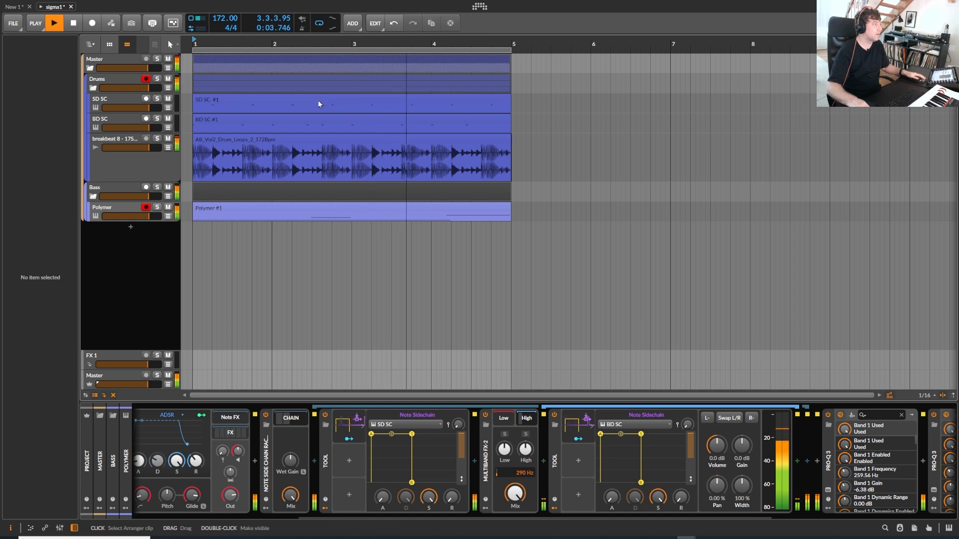
- Lengthen all the C3 trigger notes in the SD SC clip to 0.0.2.65
left_click_drag(351, 300, 293, 98)
left_click_drag(245, 206, 540, 254)
left_click_drag(370, 120, 755, 200)
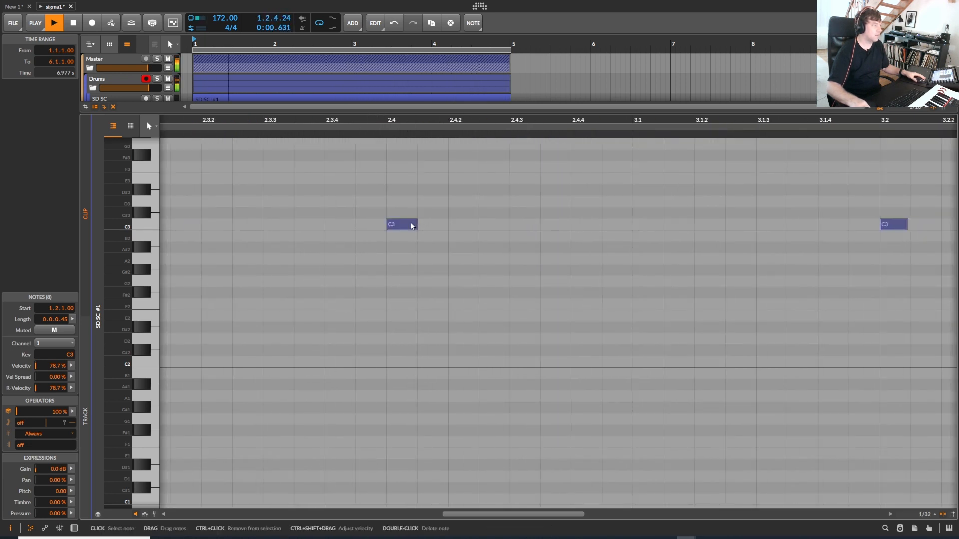
left_click_drag(417, 223, 553, 219)
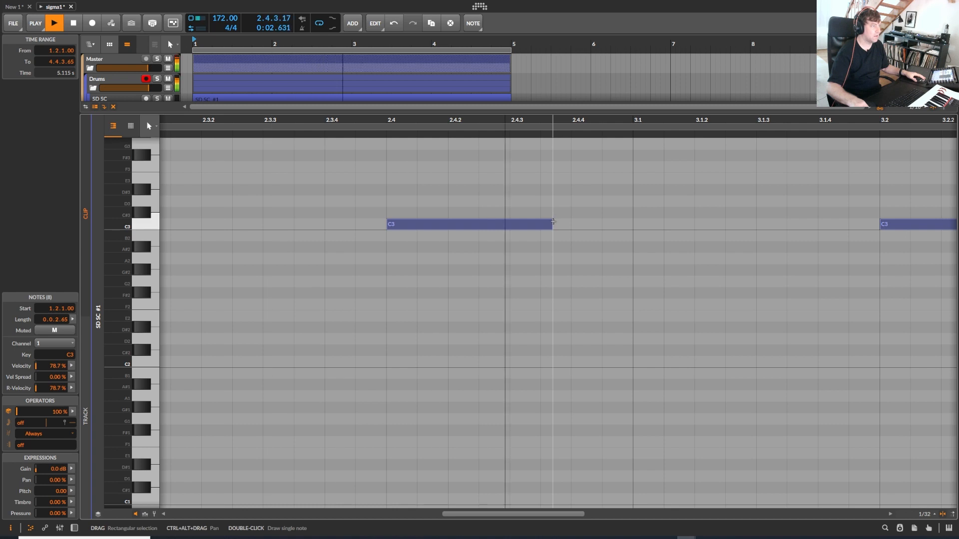
- Shorten all the SD SC trigger notes to 0.0.0.95
left_click_drag(487, 120, 754, 105)
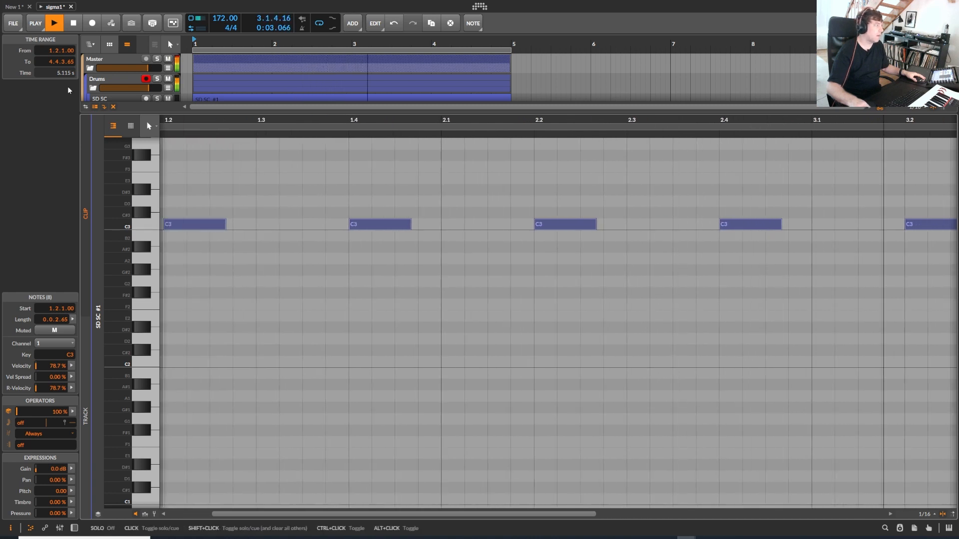
left_click_drag(187, 120, 484, 144)
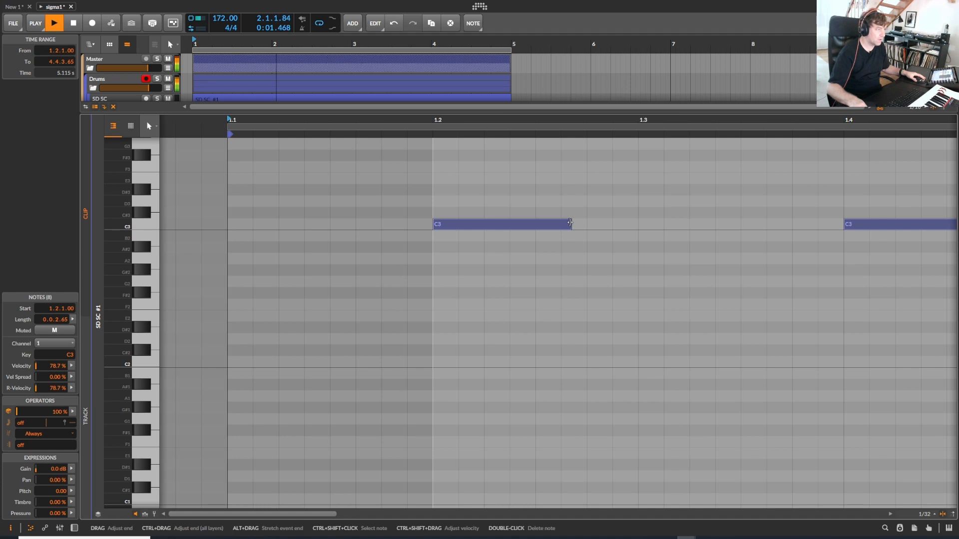
left_click_drag(550, 225, 493, 225)
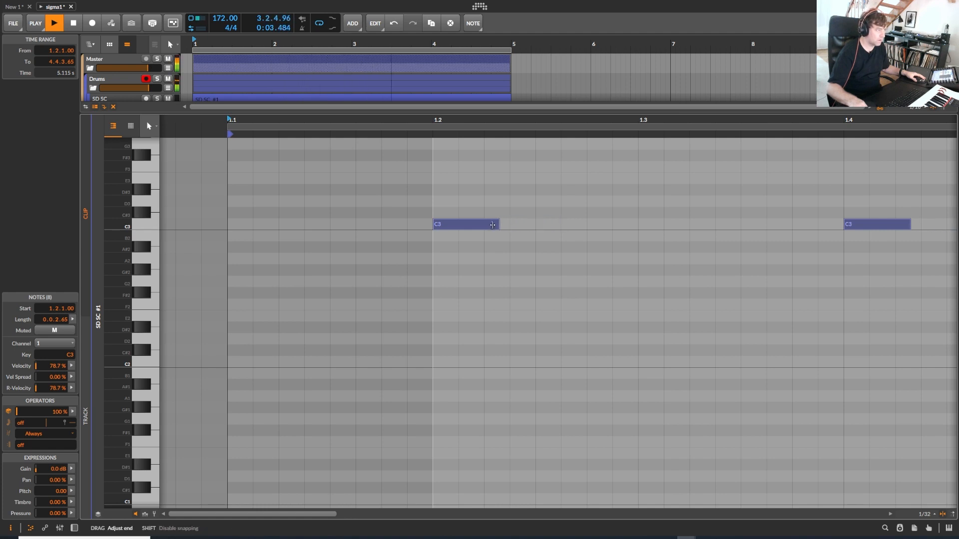
- Compare the trigger notes with the snare hit in the breakbeat waveform and shorten all SD SC notes to 0.0.0.40
left_click_drag(340, 111, 333, 221)
left_click_drag(247, 44, 244, 141)
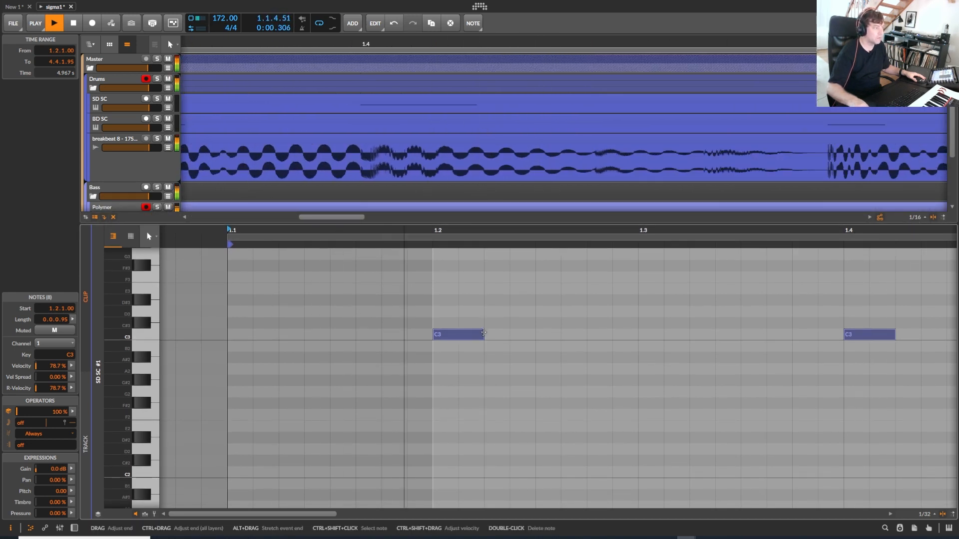
left_click_drag(483, 332, 457, 334)
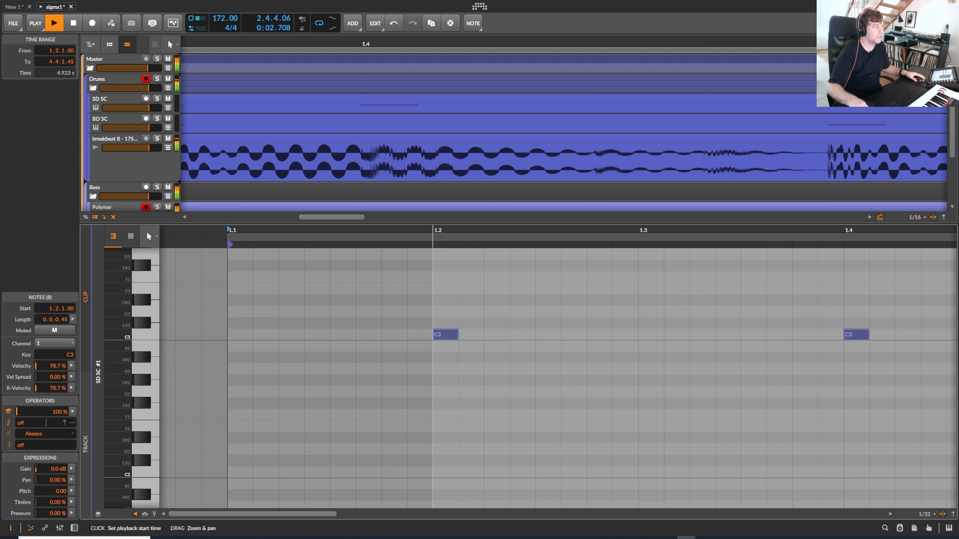
scroll(434, 233, "up", 4)
left_click_drag(515, 332, 506, 333)
- Close the note editor, reopen the Polymer track's device chain and point out the SD SC Note Sidechain's envelope points
left_click_drag(466, 223, 360, 490)
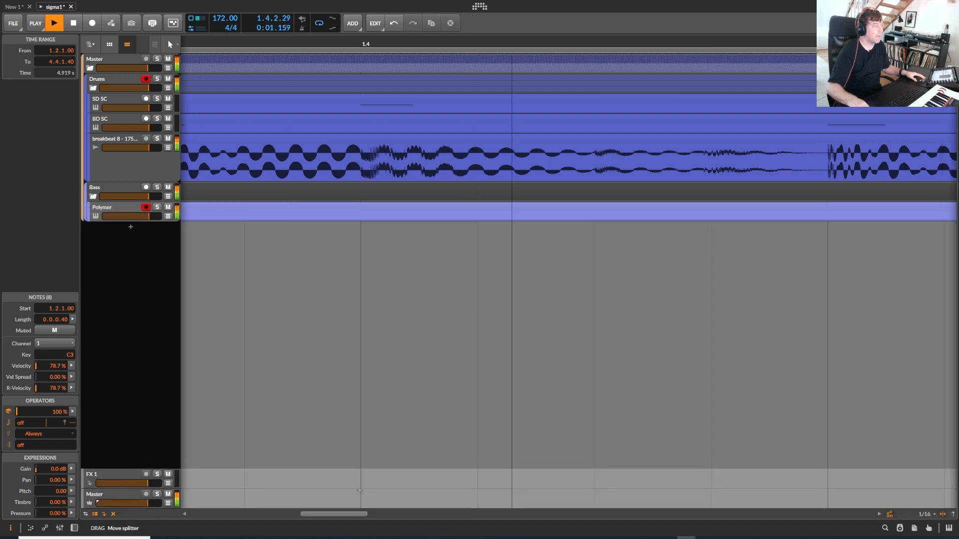
double_click(114, 205)
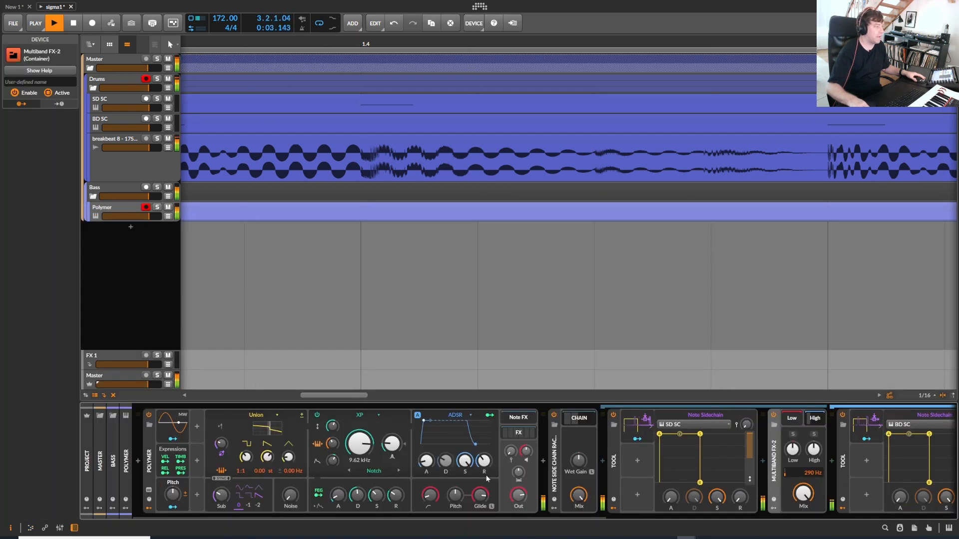
left_click_drag(569, 517, 742, 508)
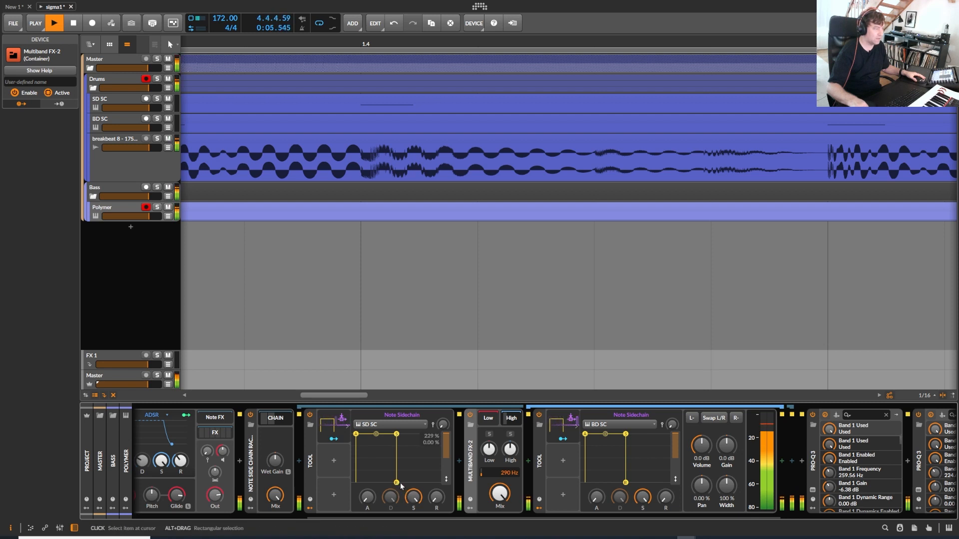
mouse_move(396, 482)
left_mouse_down()
mouse_move(429, 484)
mouse_move(396, 482)
left_mouse_up()
mouse_move(357, 435)
left_mouse_down()
mouse_move(375, 432)
mouse_move(355, 433)
left_mouse_up()
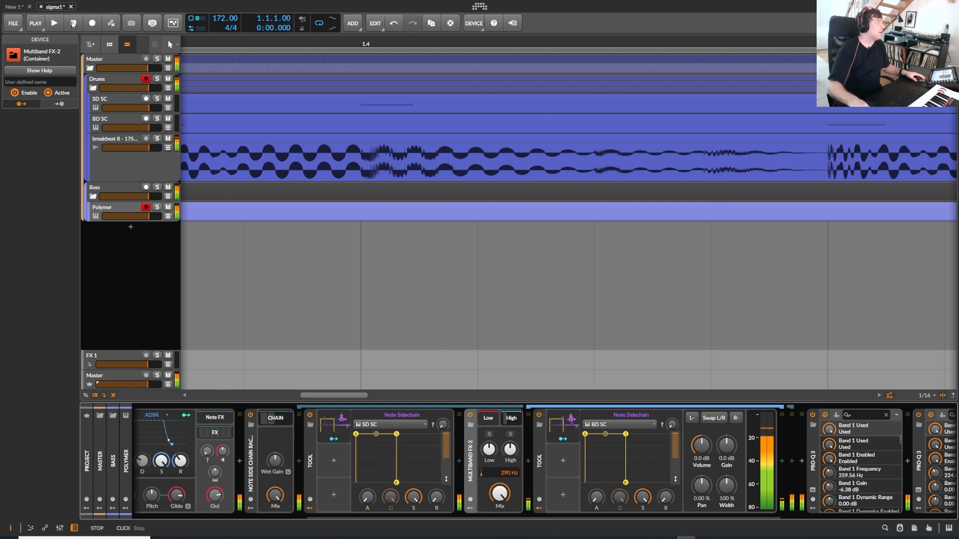
- Bring the whole arrangement into view, select the SD SC clip and collapse the Note Side Chain Rack
left_click_drag(244, 42, 566, 42)
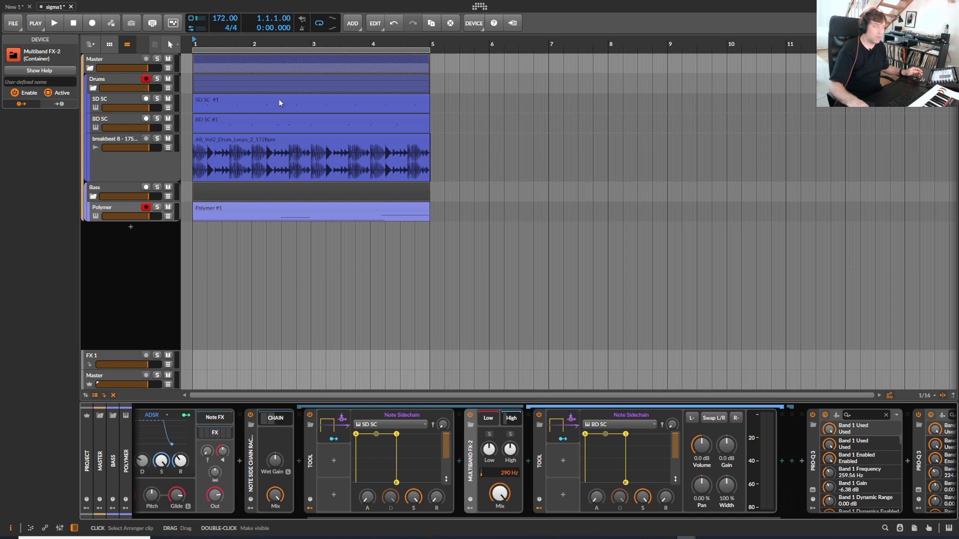
left_click(237, 98)
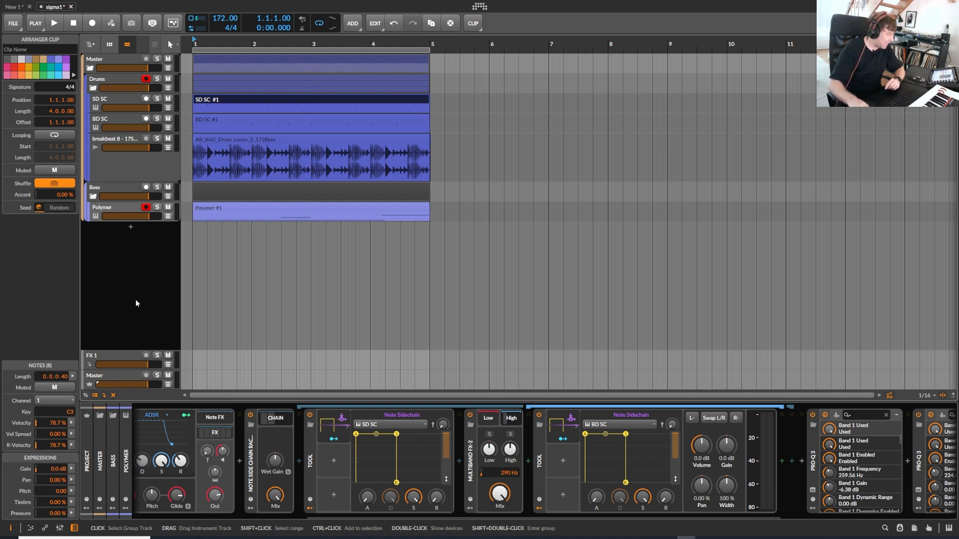
left_click(251, 439)
double_click(251, 439)
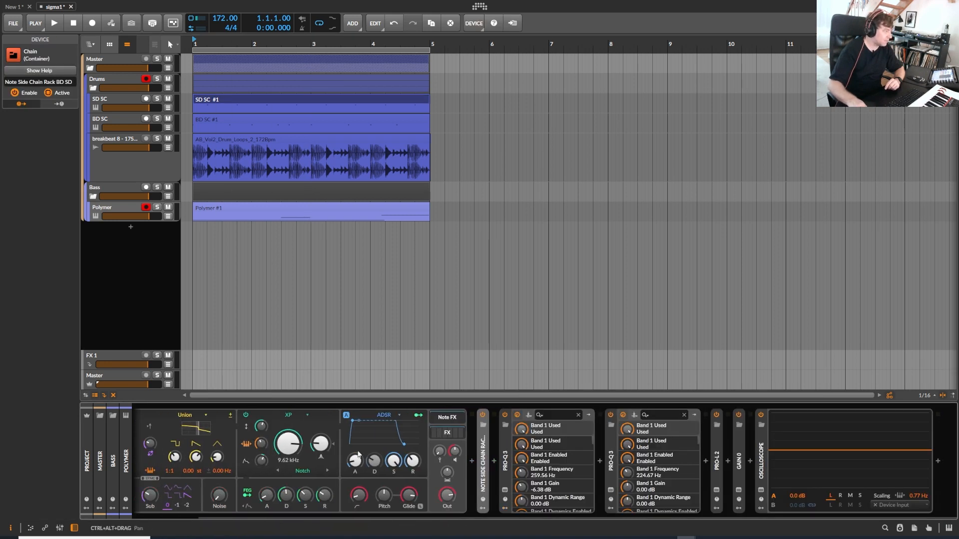